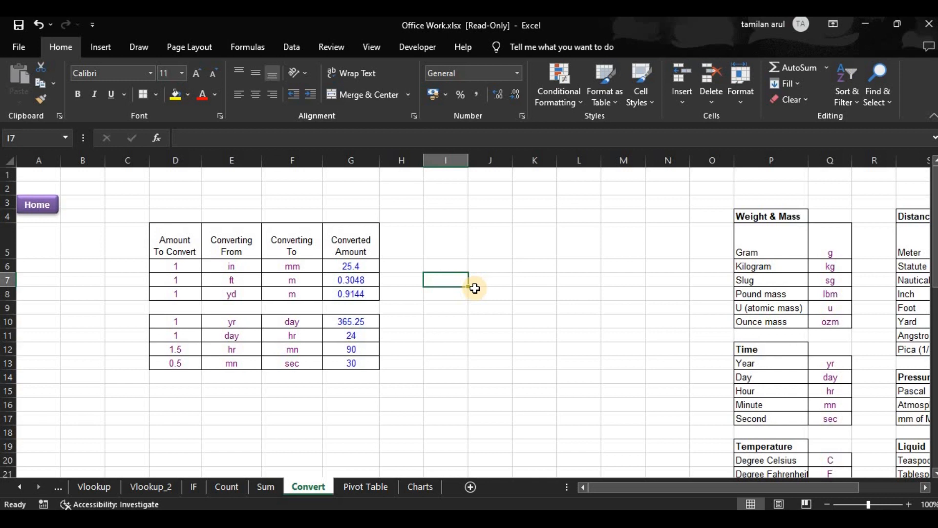
left_click(361, 267)
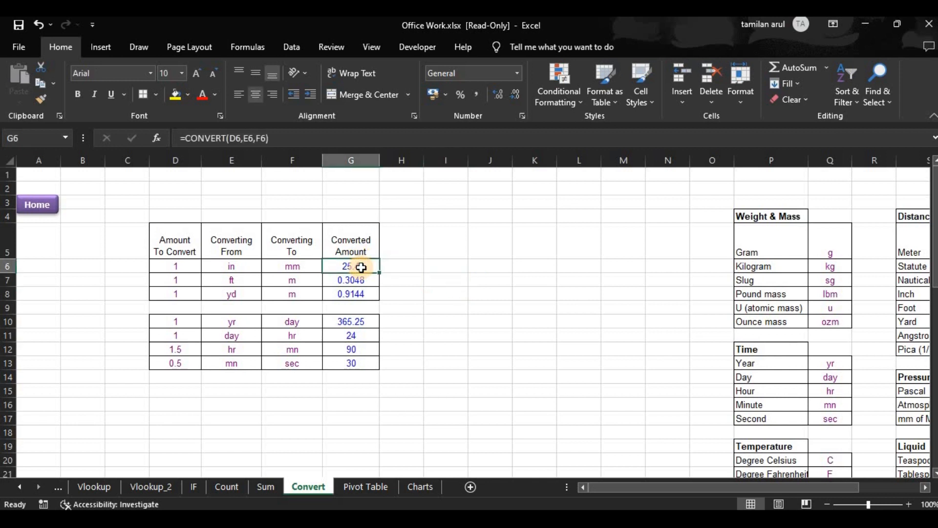
left_click(553, 312)
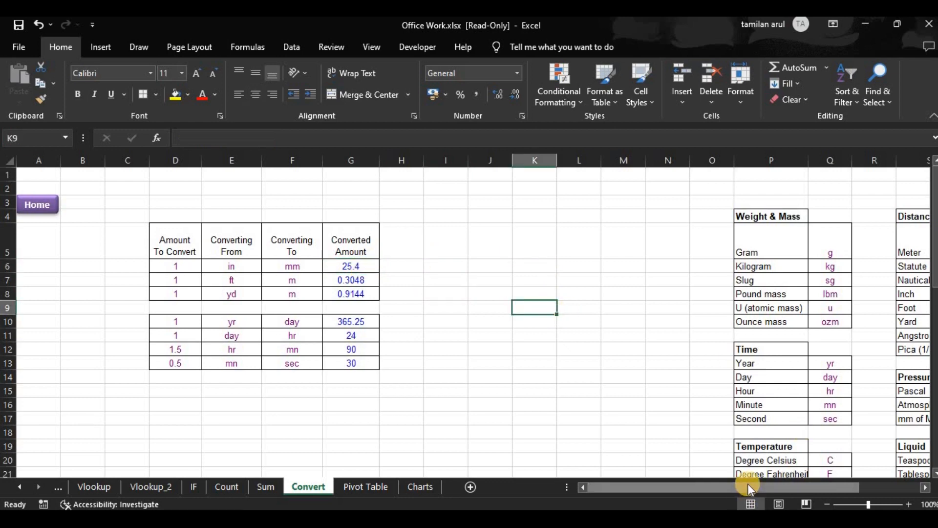
left_click_drag(749, 487, 526, 448)
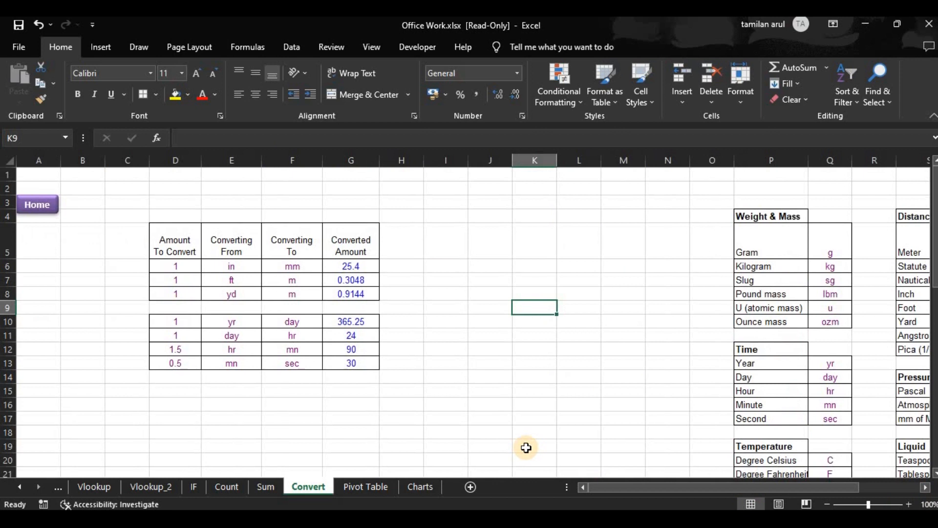
left_click(597, 272)
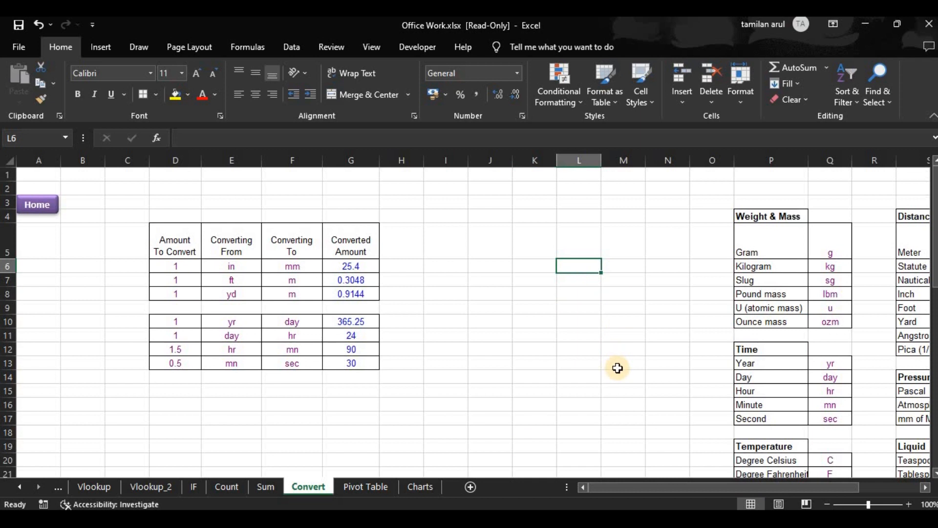
left_click(683, 391)
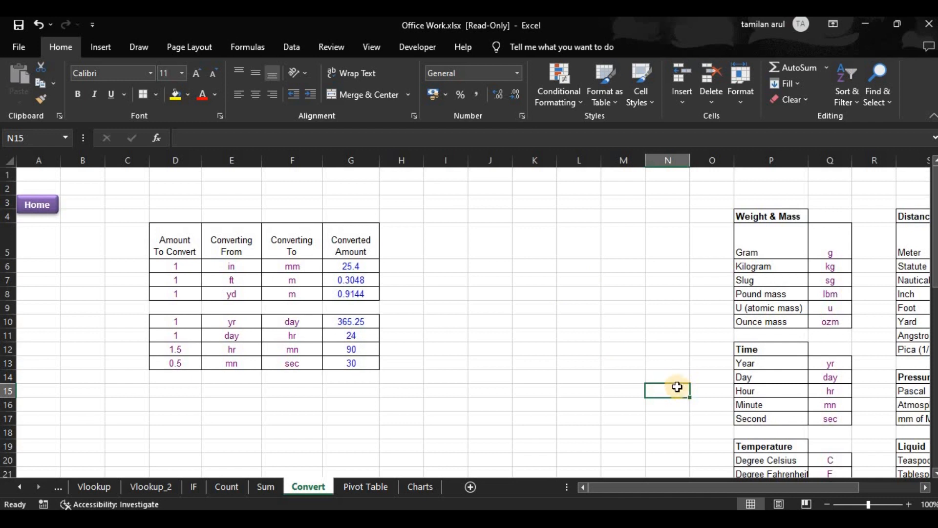
left_click(642, 348)
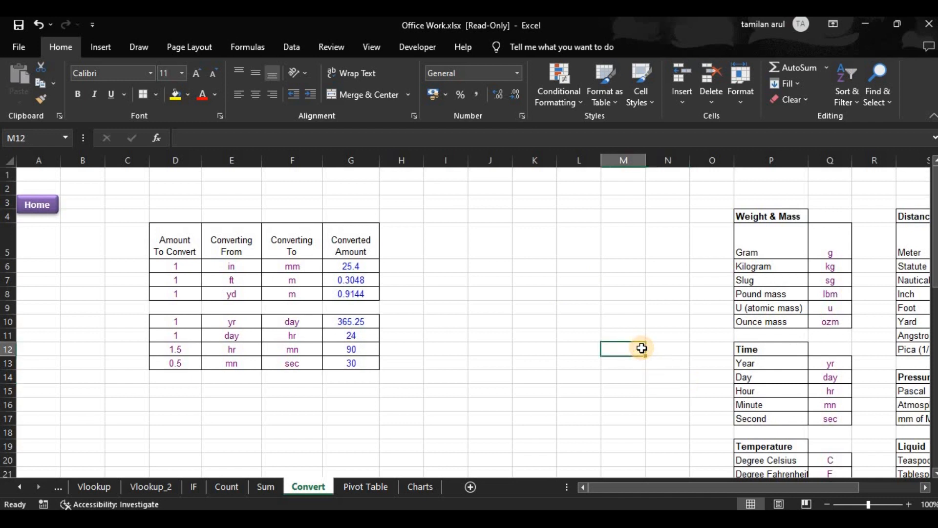
left_click(357, 277)
left_click(431, 283)
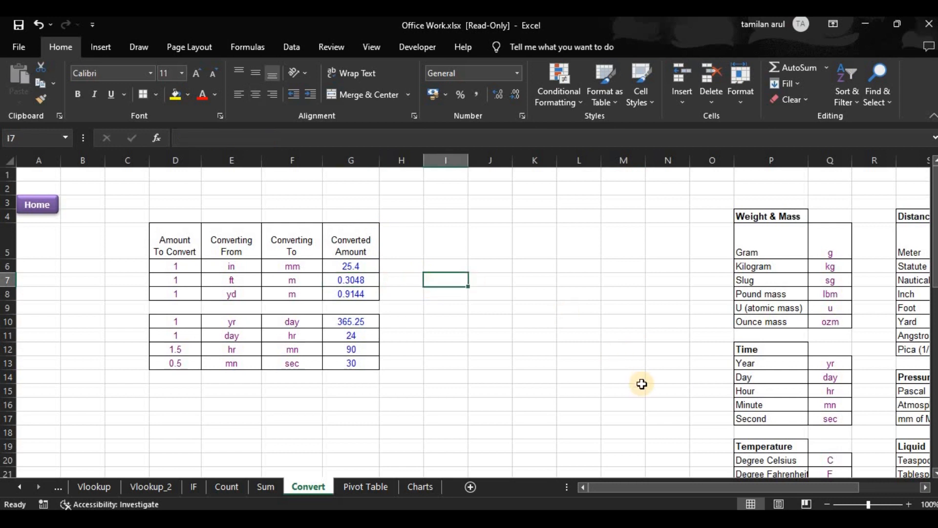
left_click(683, 445)
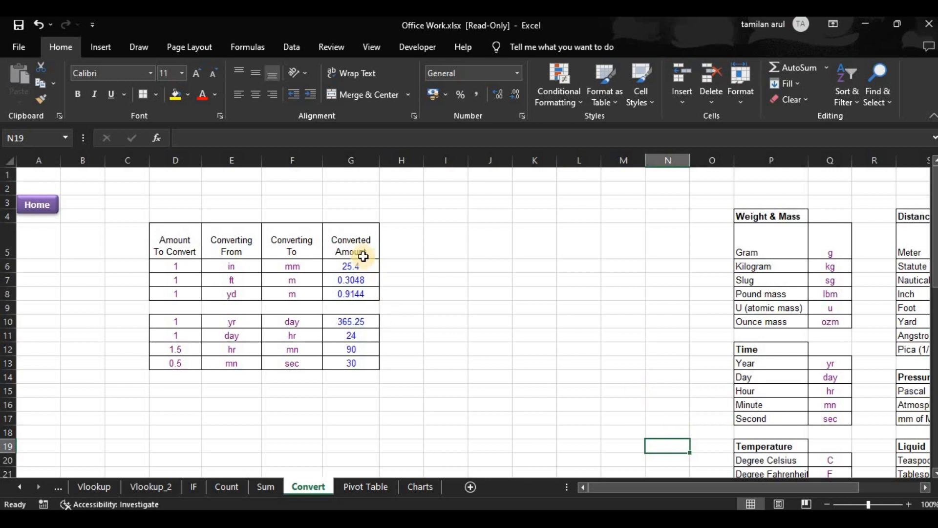
Examine the CONVERT formula in cell G6 and the amount and target unit cells it uses, D6 and F6
left_click(350, 263)
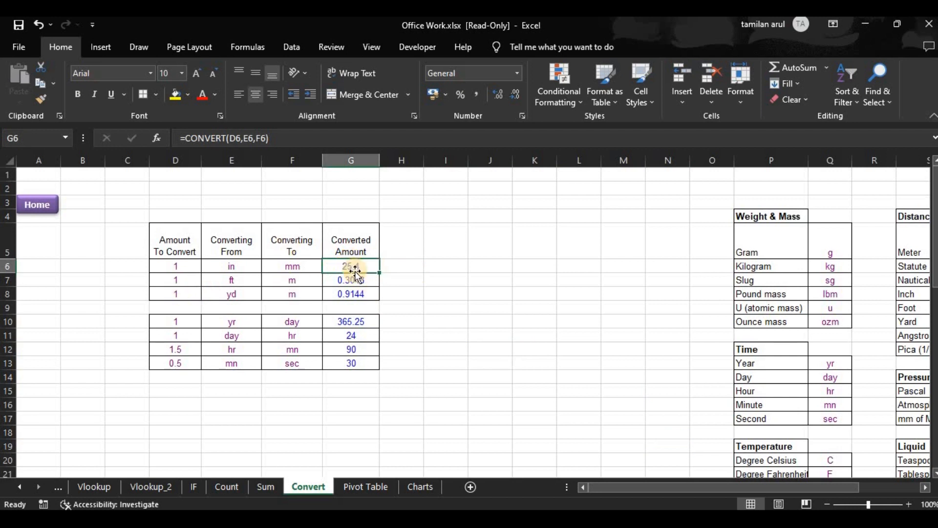
left_click(184, 264)
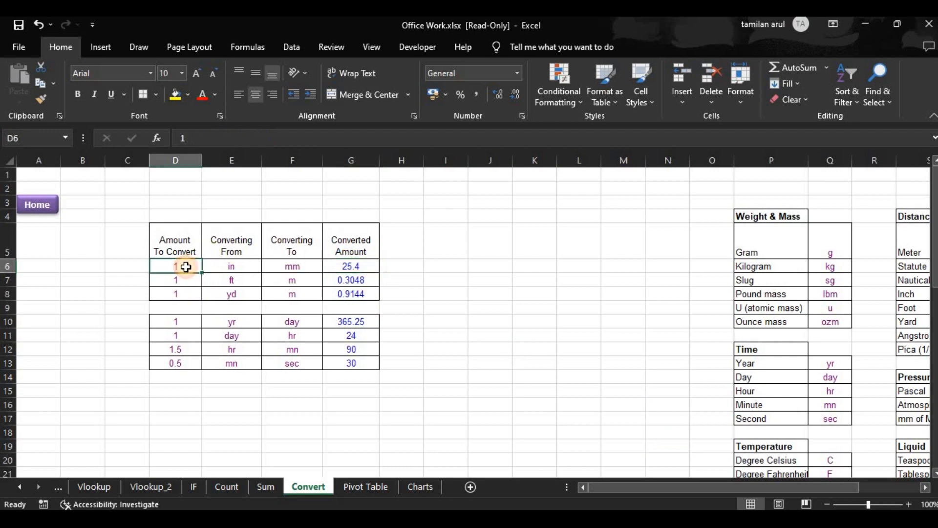
left_click(300, 268)
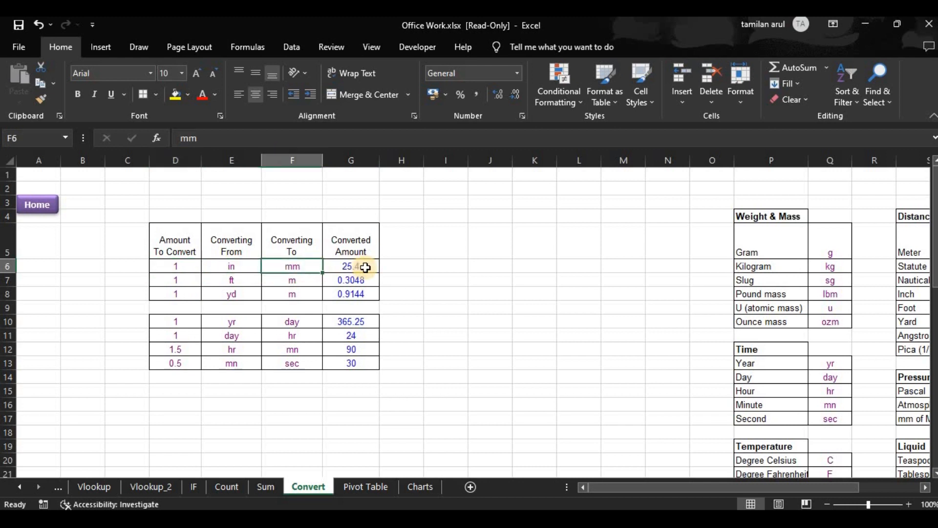
Open the Watch Window and add a watch on cell G6 of the Convert sheet
left_click(365, 268)
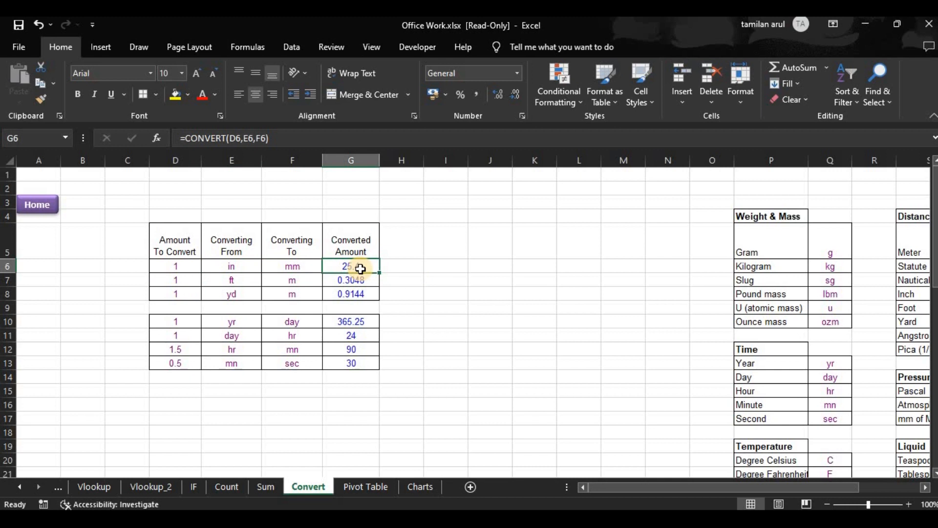
left_click(258, 48)
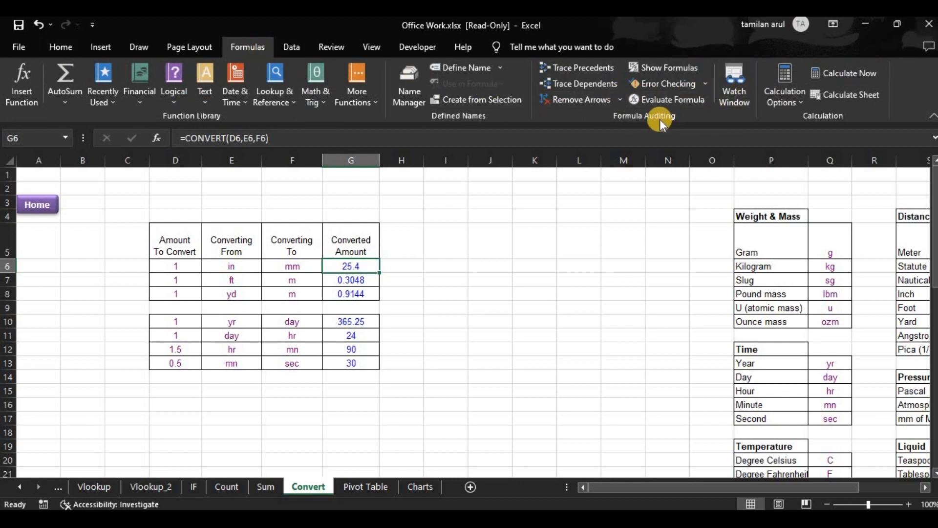
left_click(735, 91)
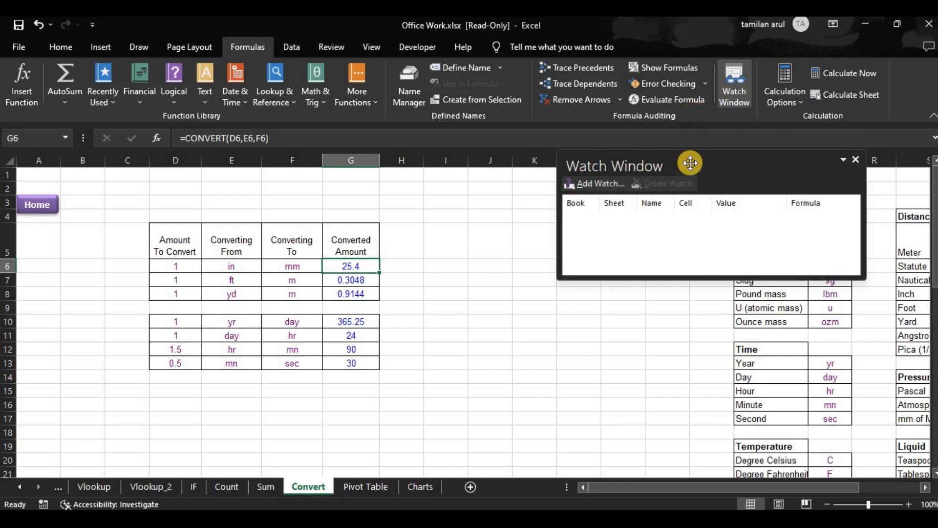
left_click_drag(689, 163, 601, 186)
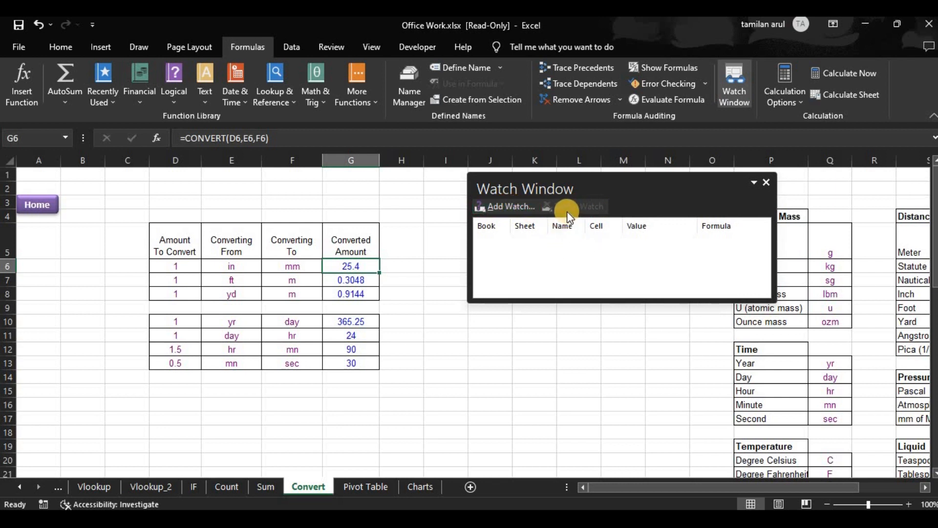
left_click(512, 209)
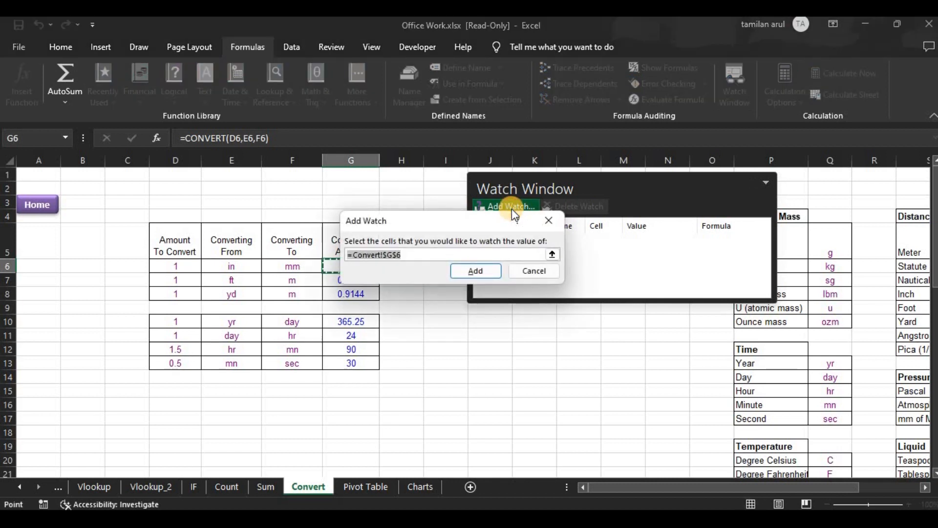
left_click_drag(477, 221, 597, 267)
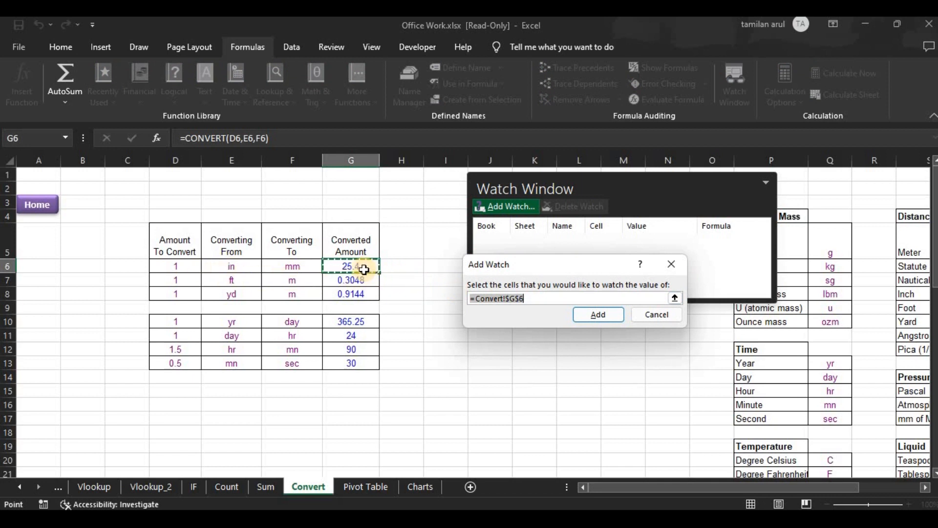
left_click(599, 315)
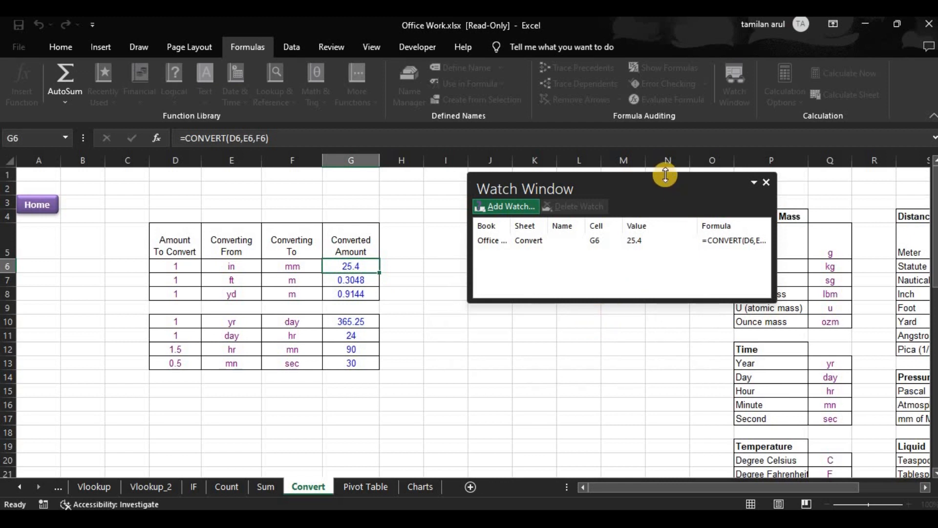
Reposition the Watch Window well clear of the conversion table, over the unit reference lists
left_click_drag(658, 178, 641, 177)
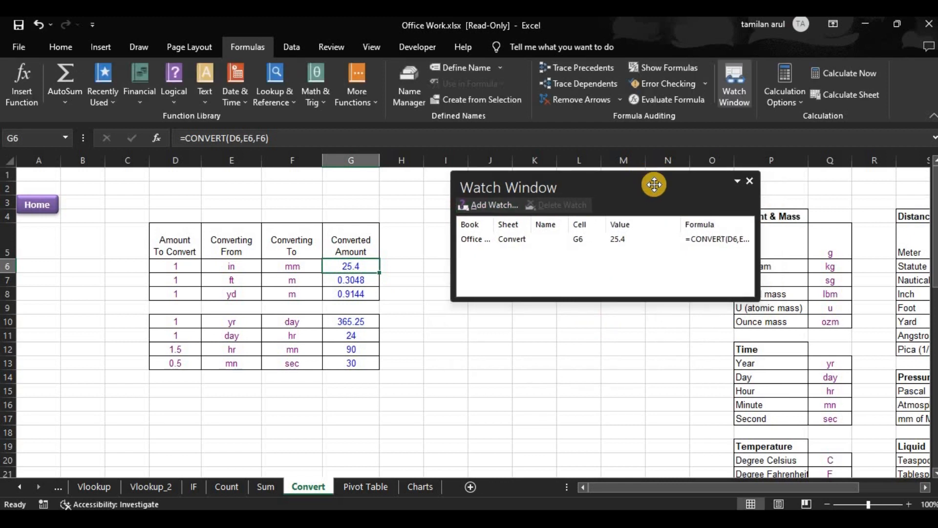
left_click(508, 241)
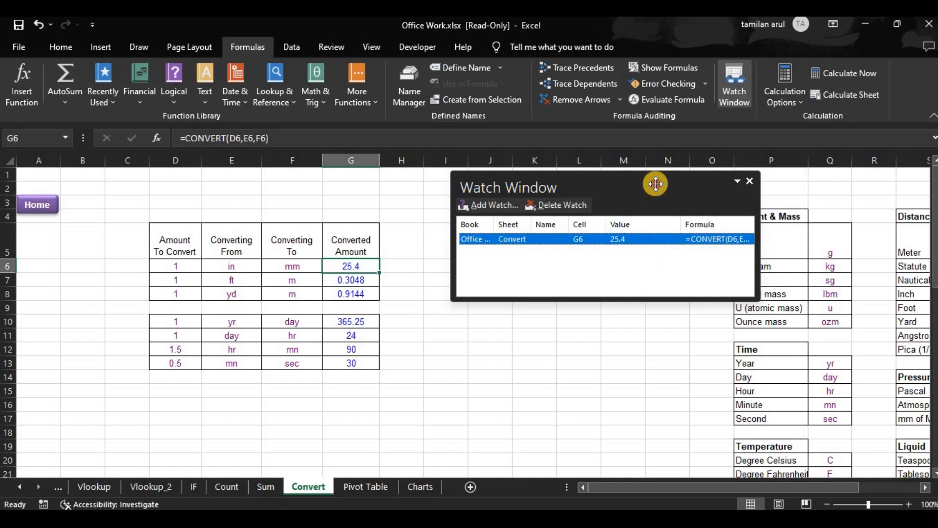
left_click_drag(655, 184, 799, 341)
left_click_drag(789, 218, 822, 207)
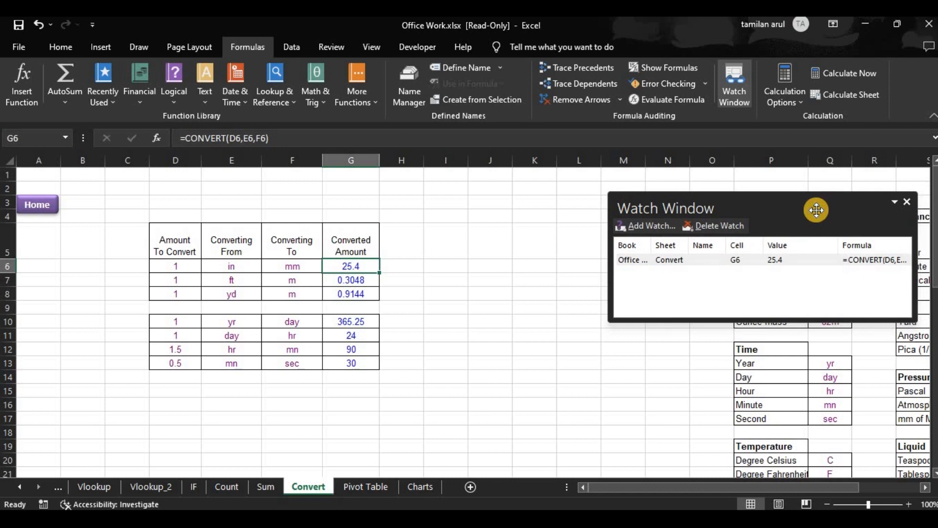
left_click(488, 306)
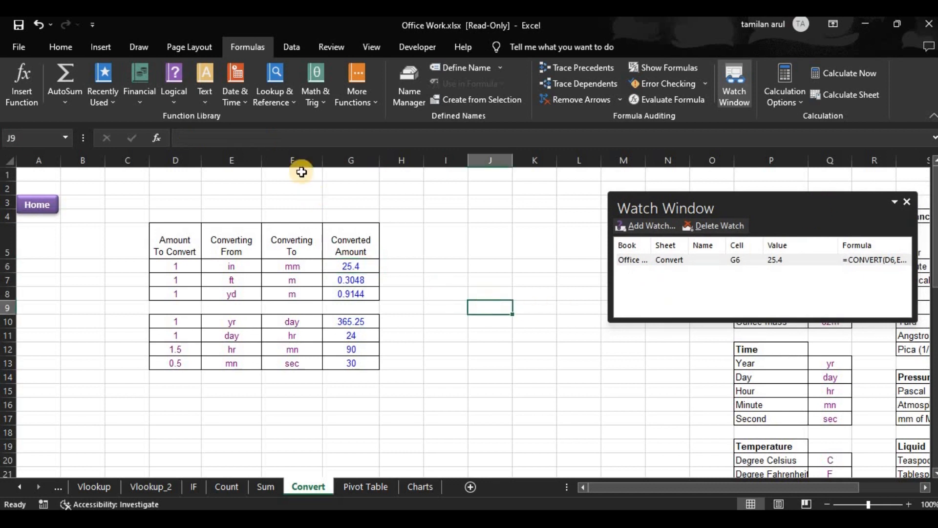
Hide column G, which holds the converted amounts
left_click(342, 160)
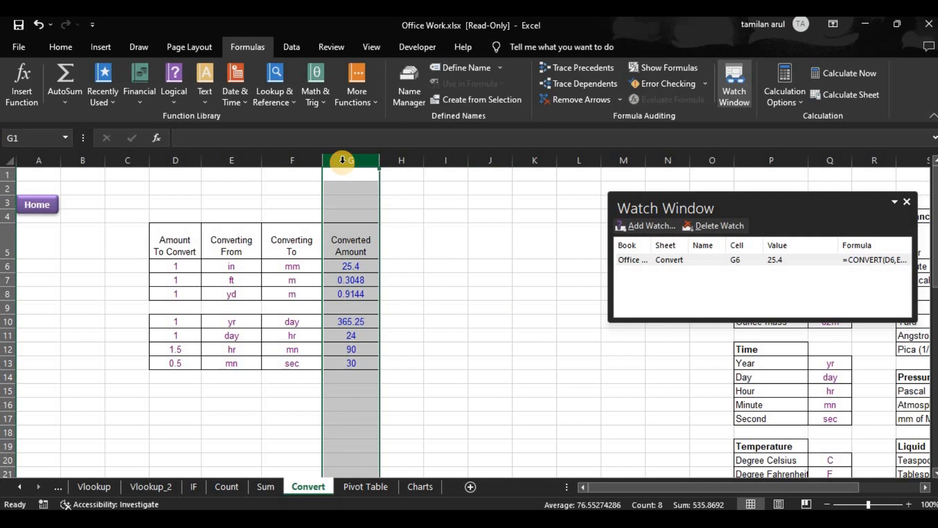
right_click(343, 163)
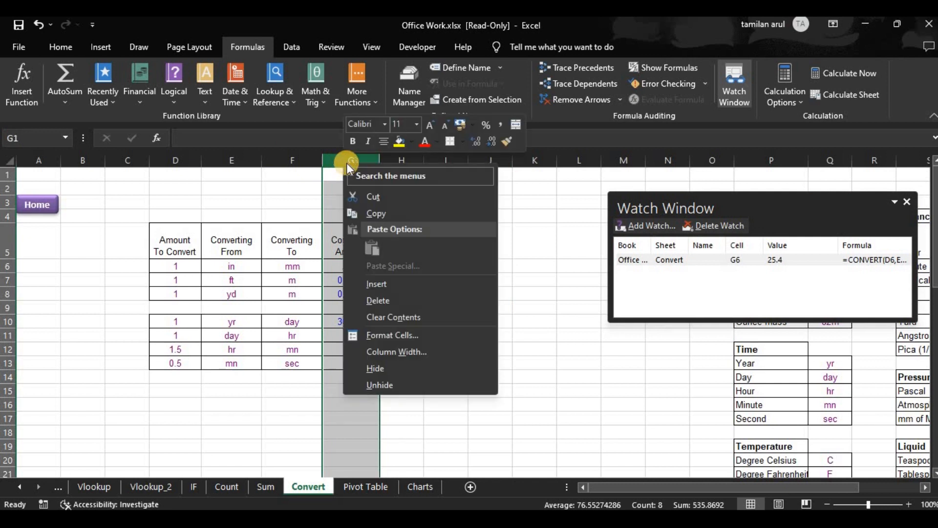
left_click(373, 367)
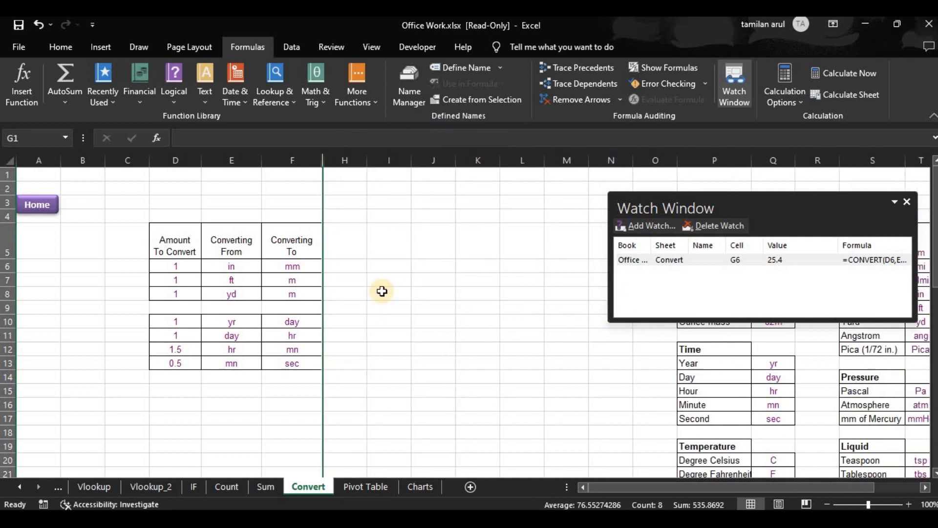
Set the amount to convert in cell D6 to 5
left_click(167, 265)
type("5")
key("Return")
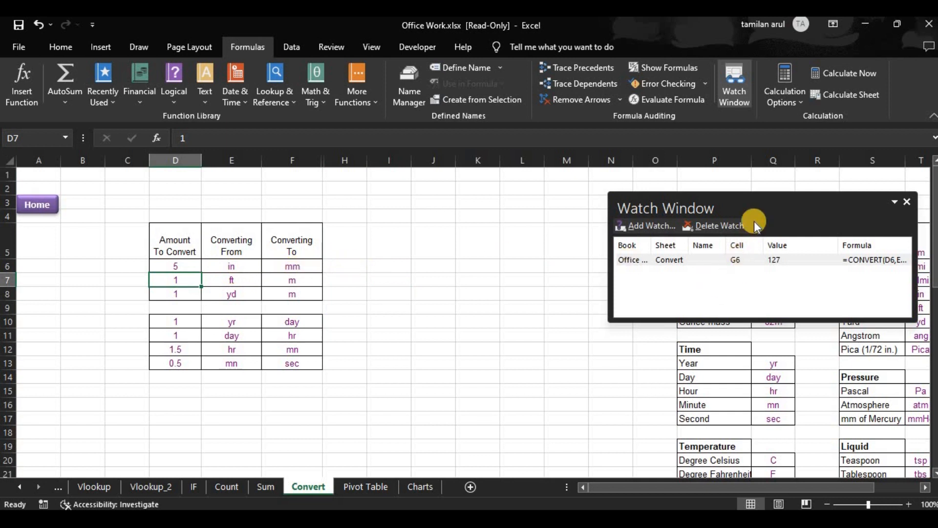
Check the watched value of the hidden cell G6 in the Watch Window
left_click(713, 259)
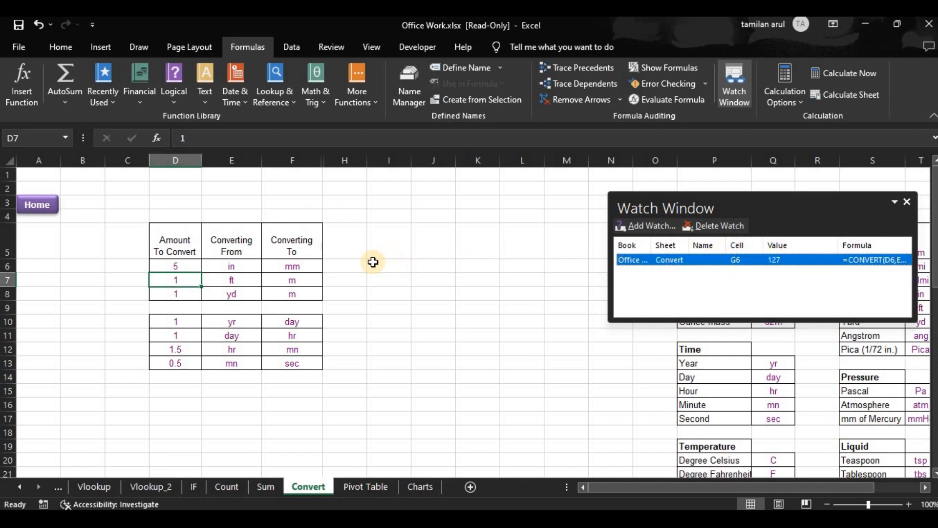
left_click(349, 263)
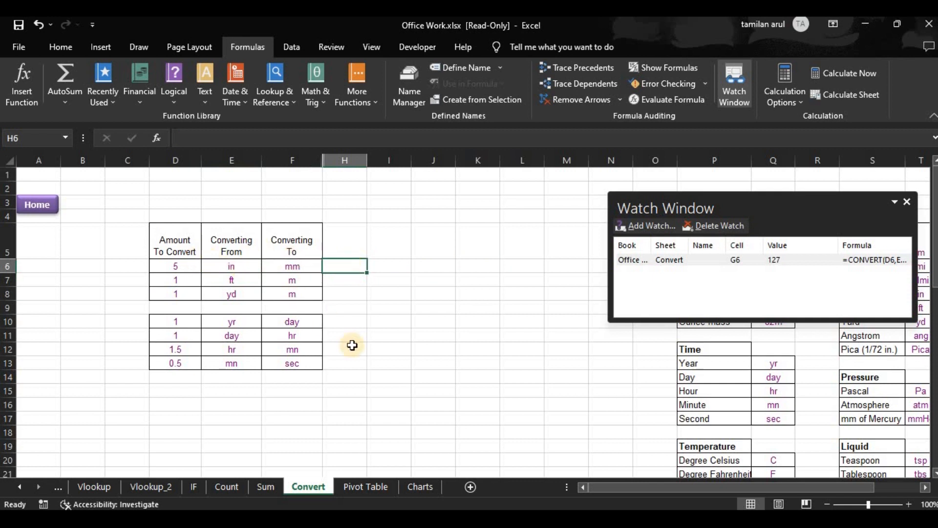
left_click(685, 259)
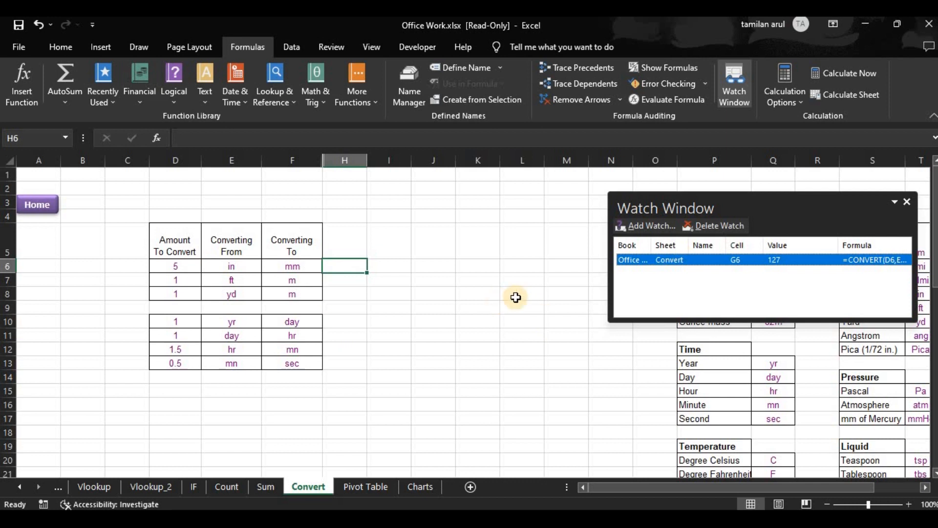
left_click(519, 321)
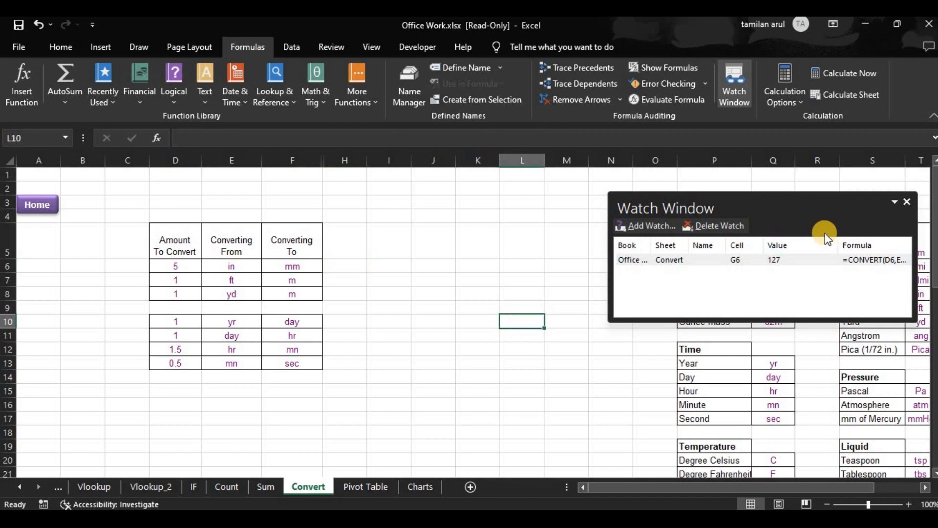